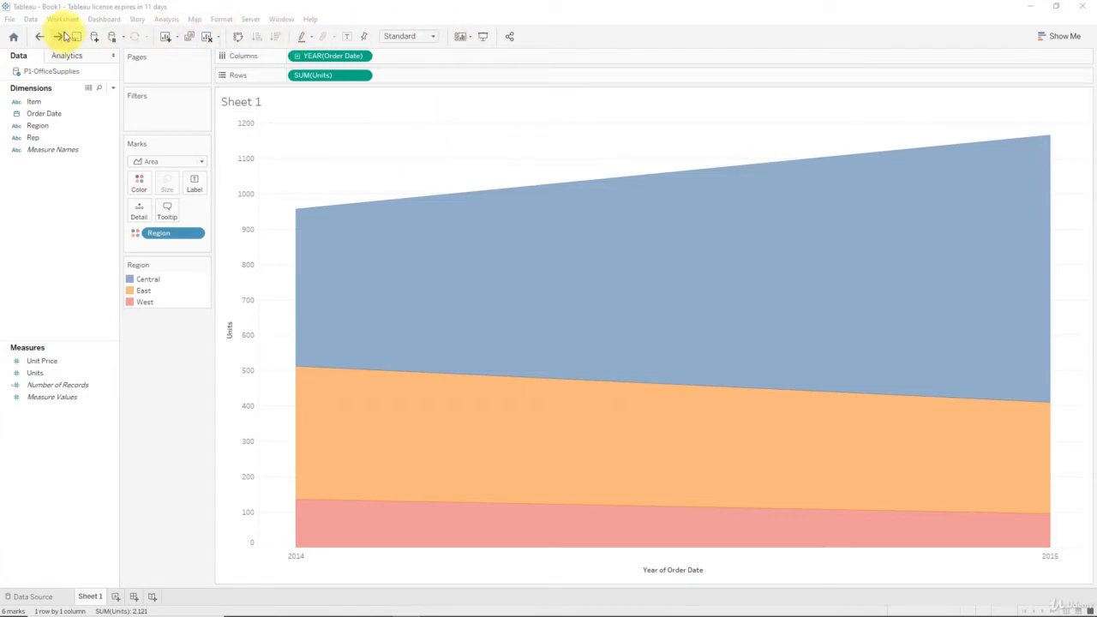
Clear the existing area chart and all its fields from Sheet 1.
left_click(1060, 36)
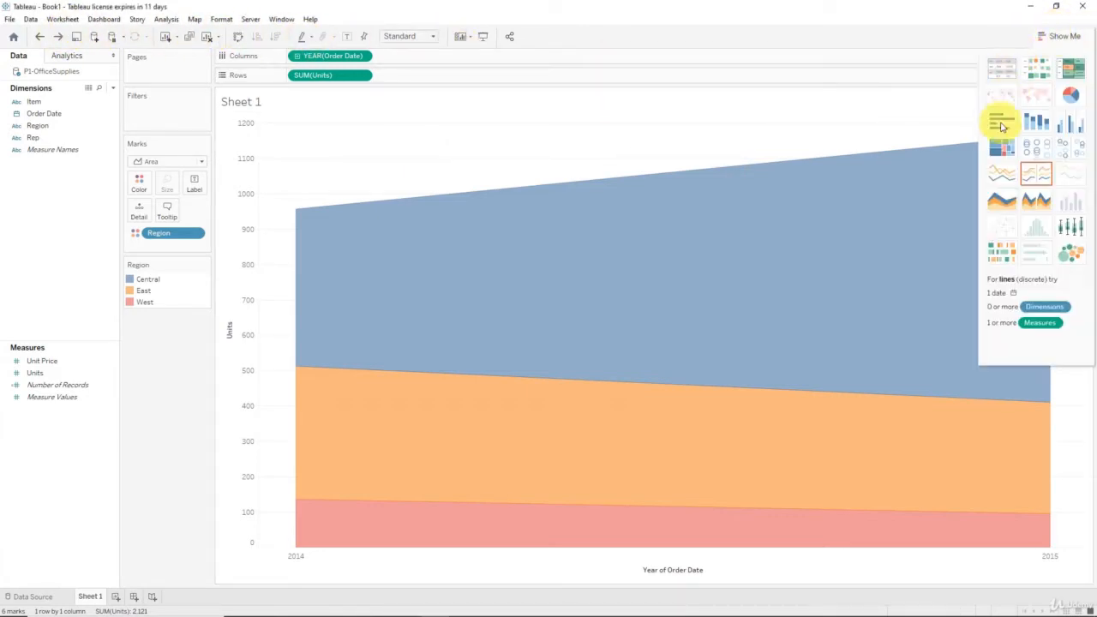
left_click(1061, 34)
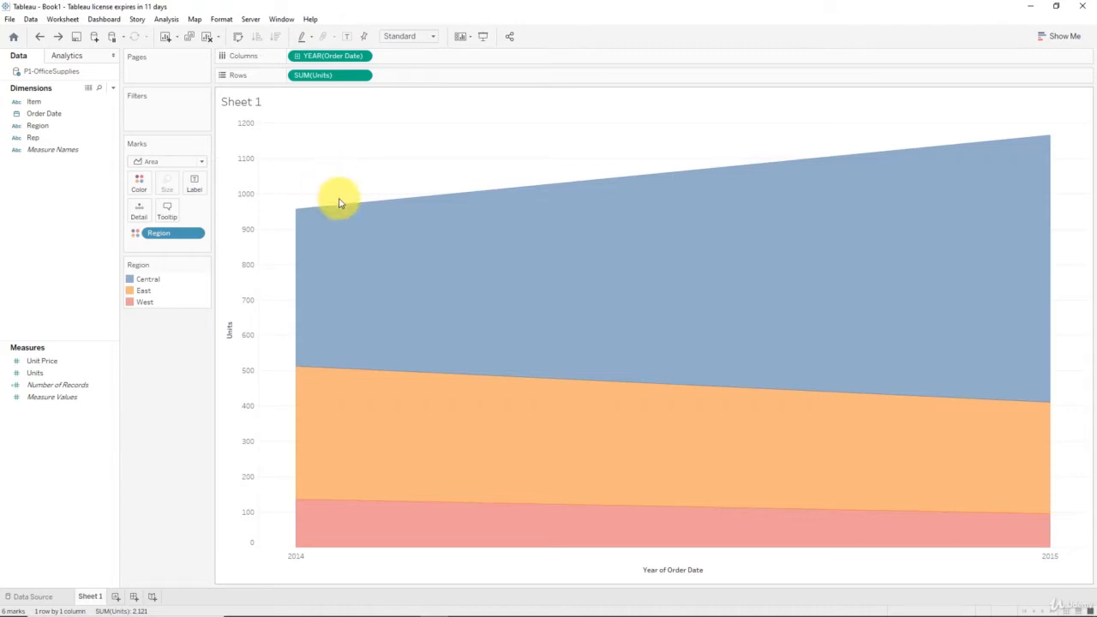
left_click(219, 39)
left_click(226, 53)
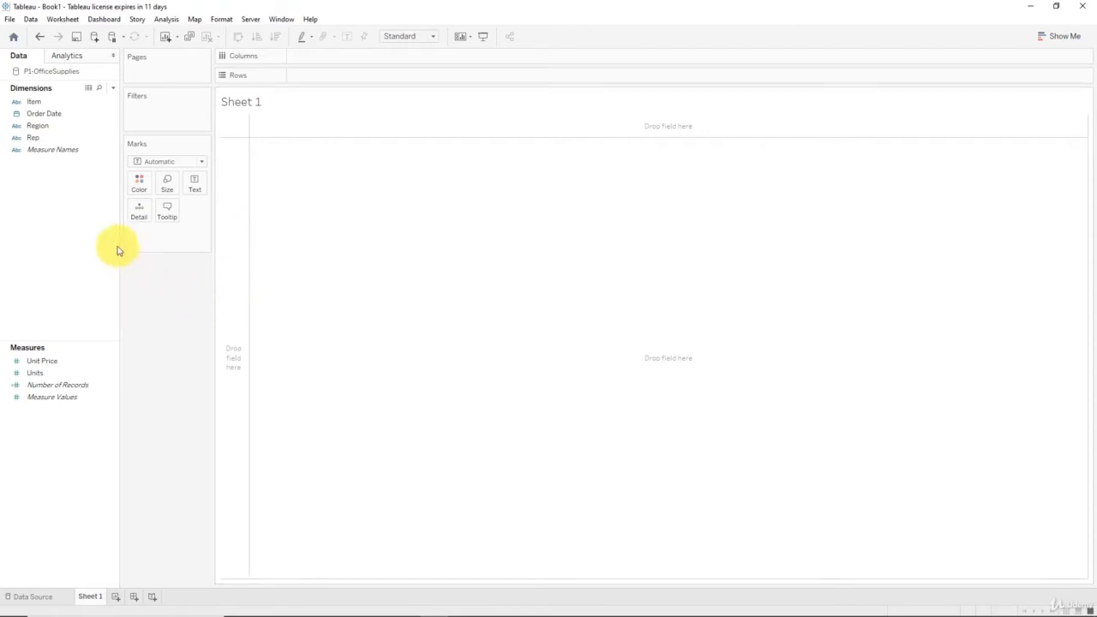
Build a bar chart with Rep on Columns and the sum of Units on Rows.
left_click_drag(37, 139, 396, 57)
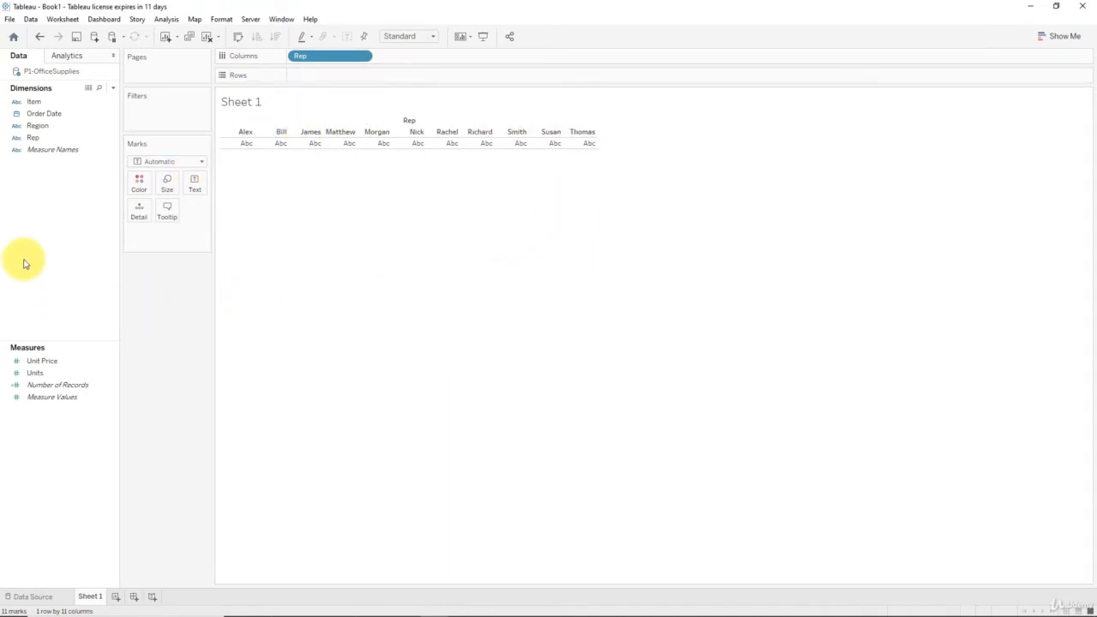
left_click(37, 375)
left_click_drag(36, 375, 349, 81)
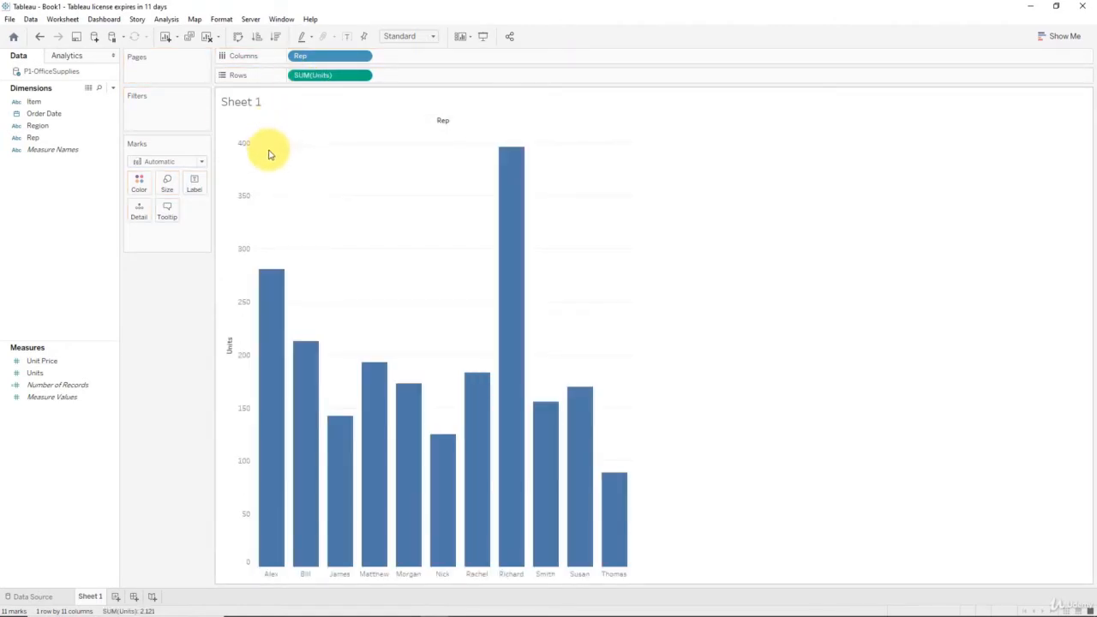
mouse_move(501, 255)
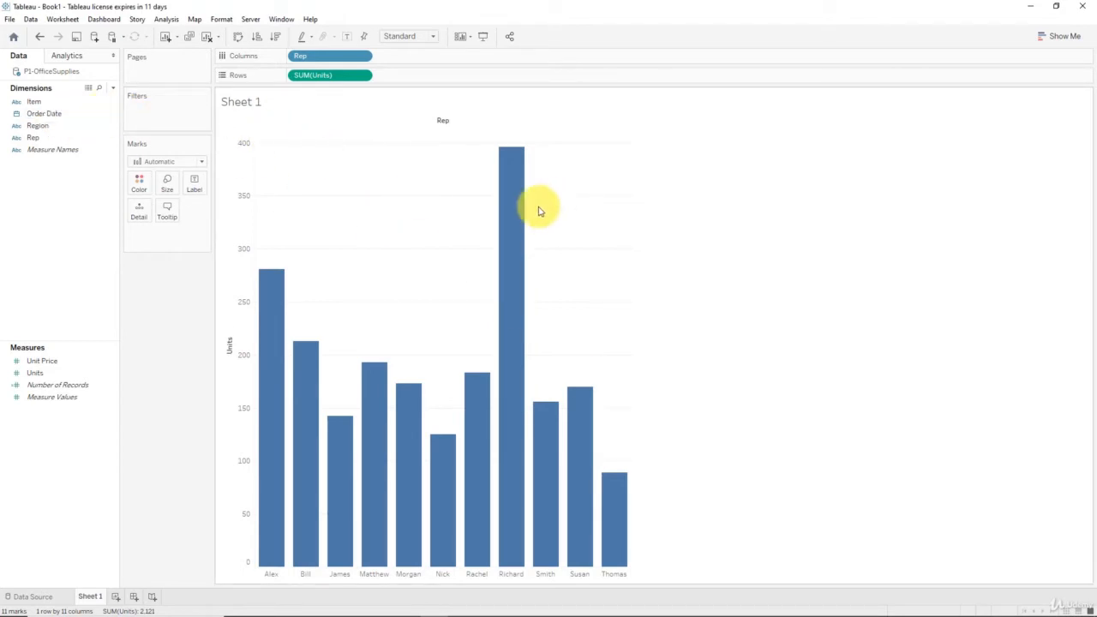
mouse_move(504, 210)
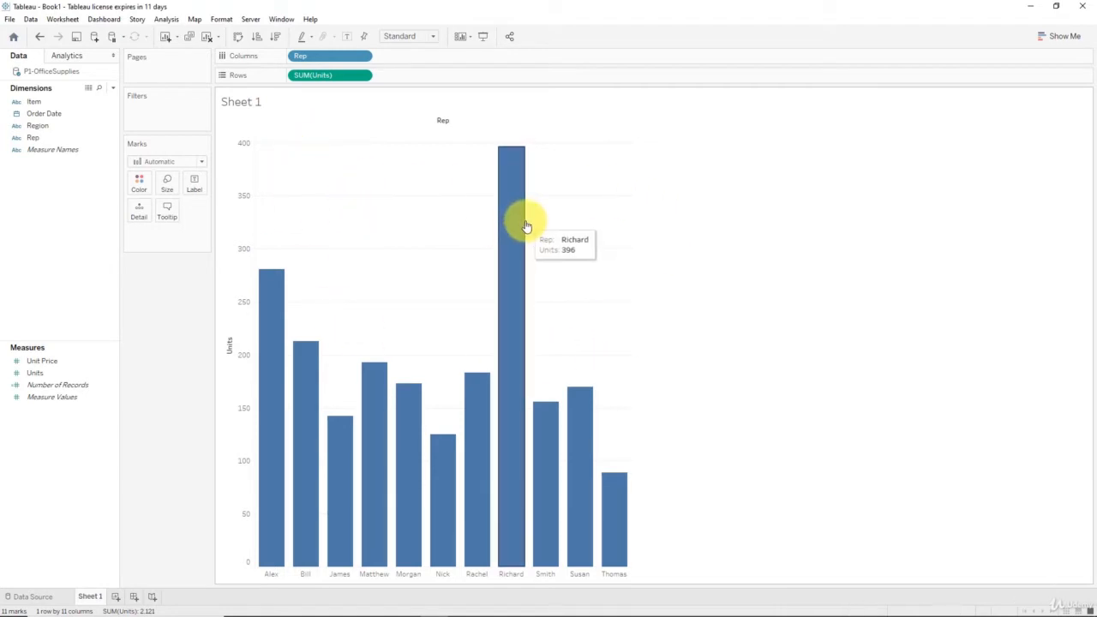
Group the bars by region by adding Region before Rep on Columns.
left_click(40, 127)
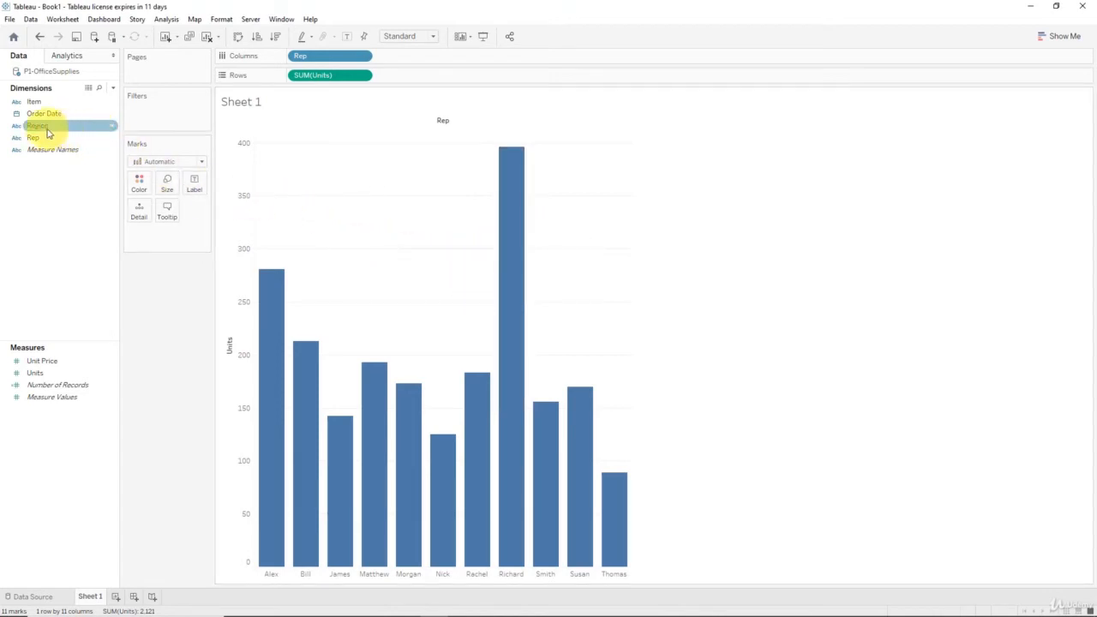
left_click_drag(39, 126, 294, 63)
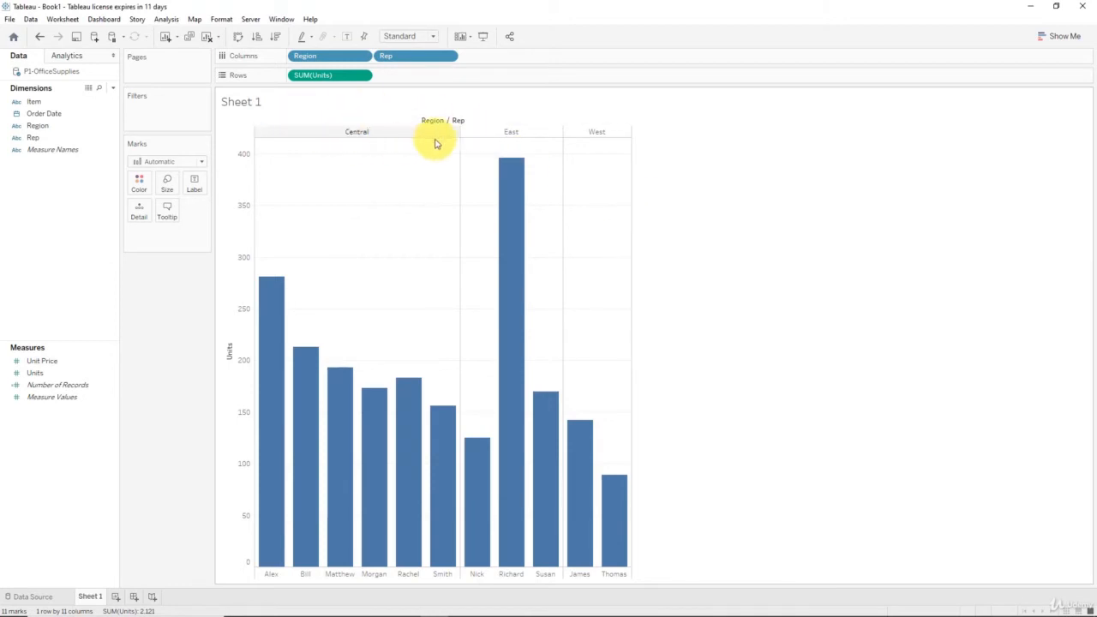
mouse_move(518, 529)
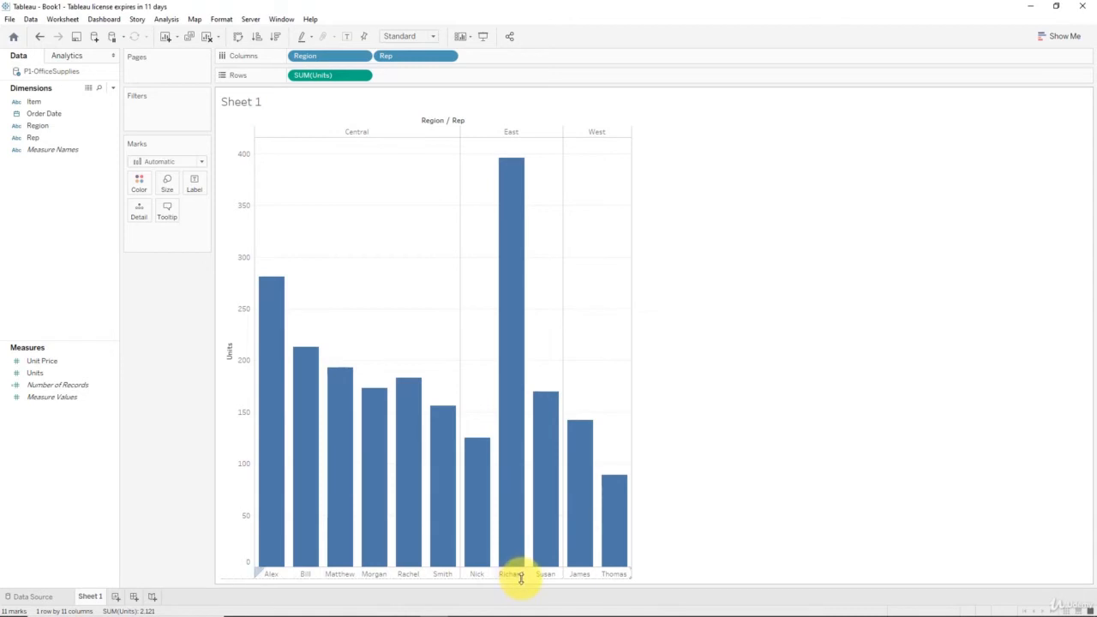
Shorten the chart to a bit over half its height and sort the reps within each region by Units in descending order.
left_click_drag(520, 578, 516, 343)
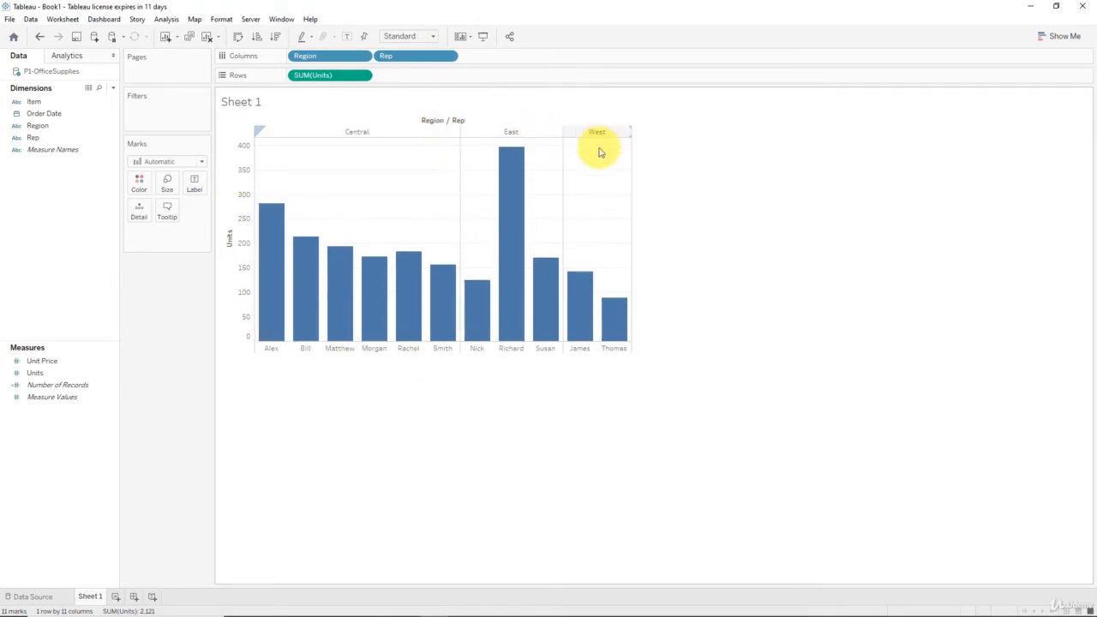
mouse_move(571, 277)
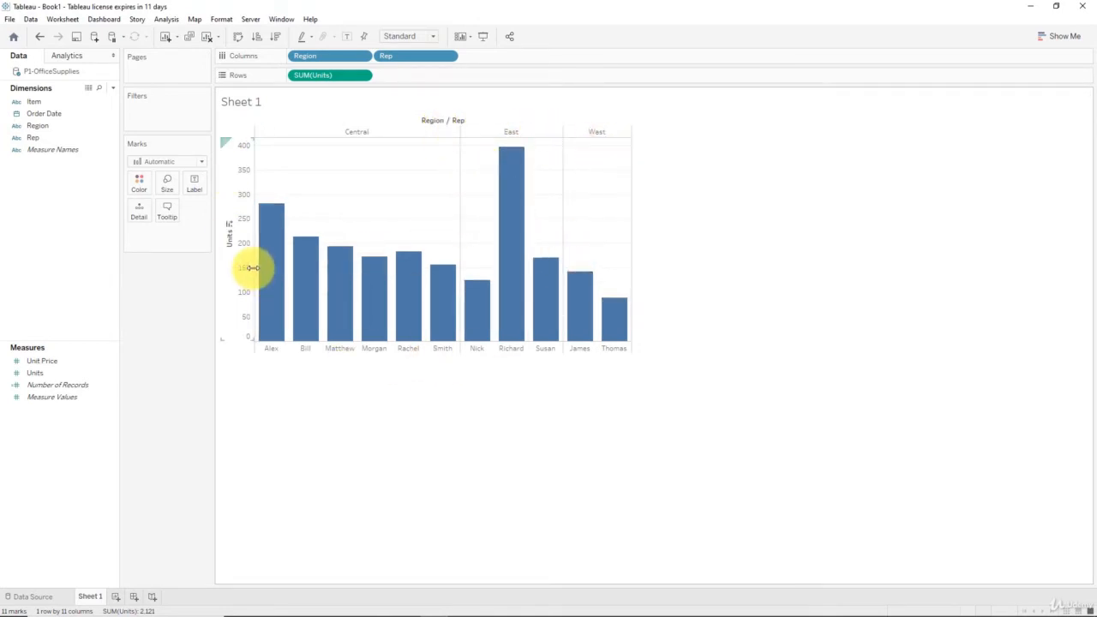
mouse_move(268, 268)
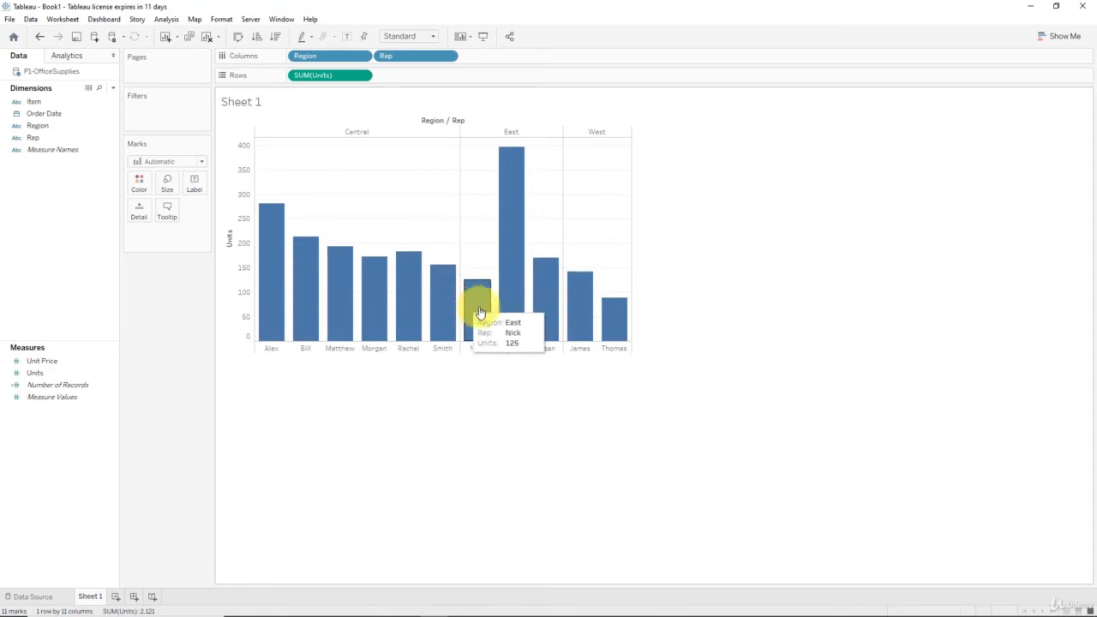
mouse_move(528, 299)
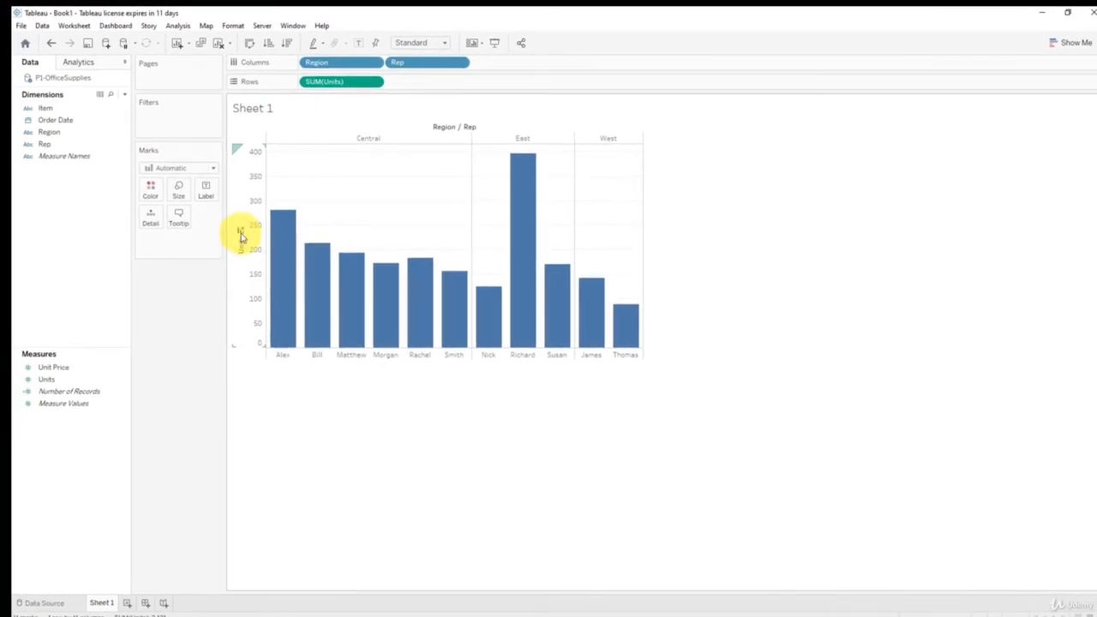
left_click(240, 234)
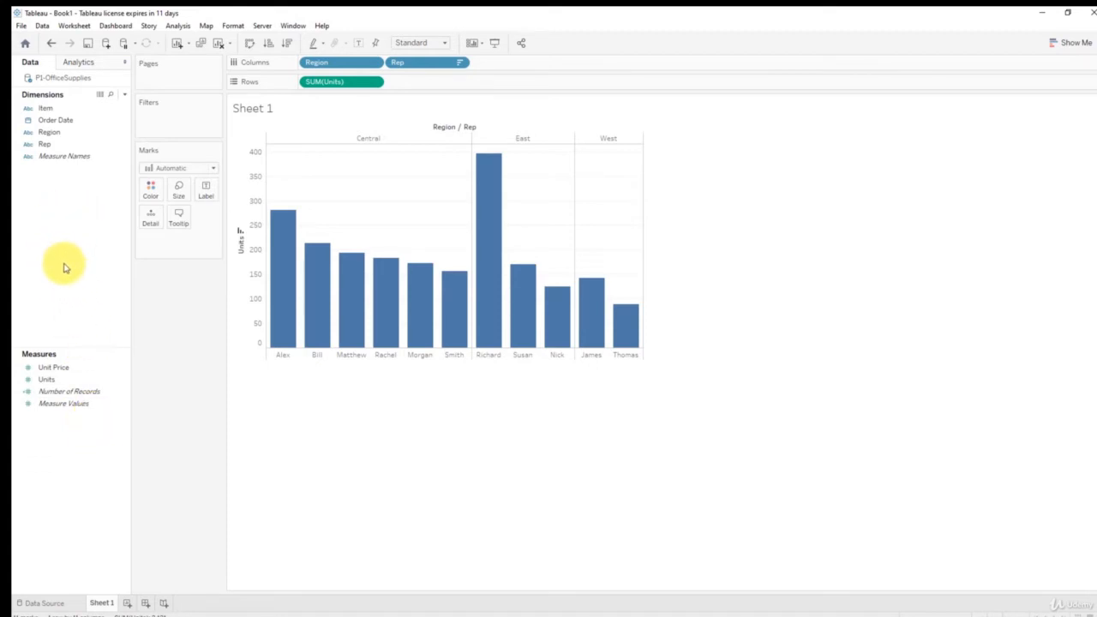
left_click(76, 368)
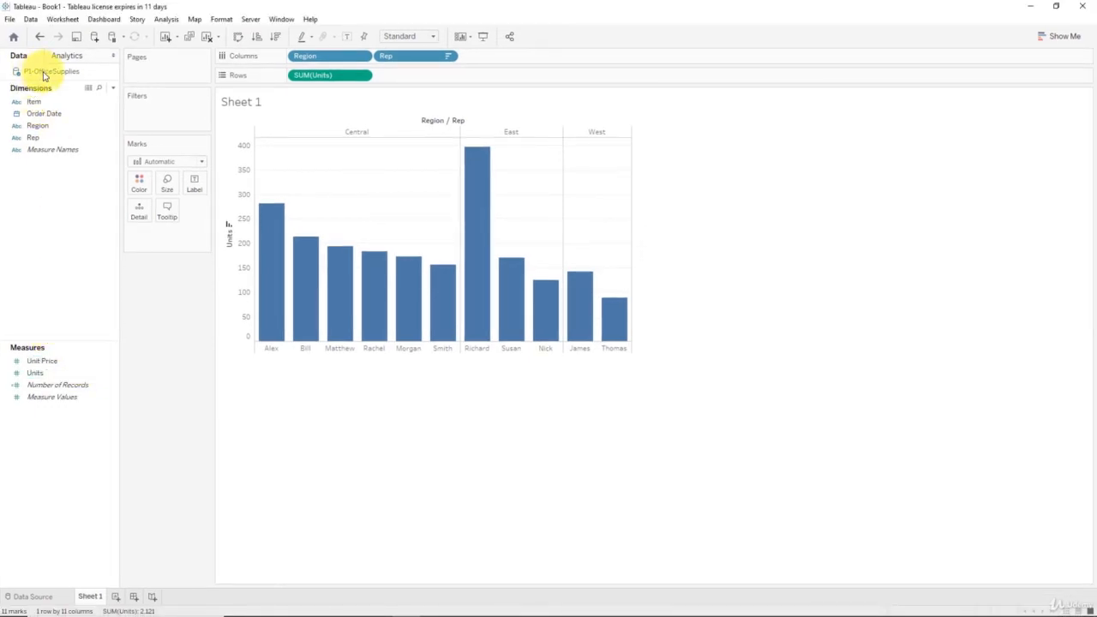
View the underlying data of P1-OfficeSupplies, examine the Binder order of 7/12/2014, and close the data window.
right_click(51, 73)
left_click(88, 103)
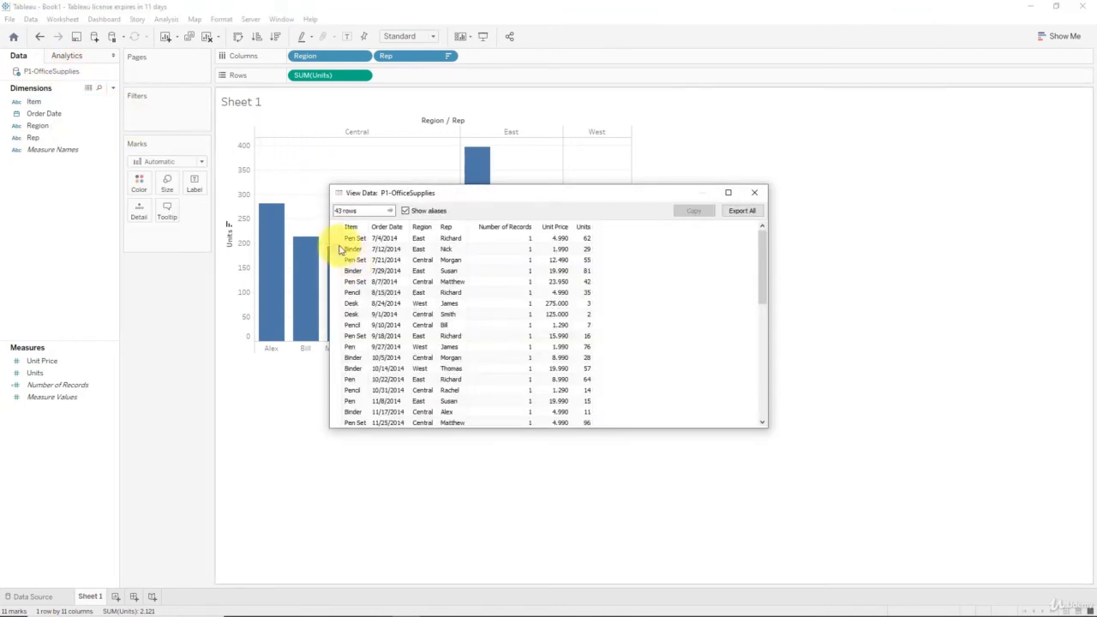
left_click(350, 249)
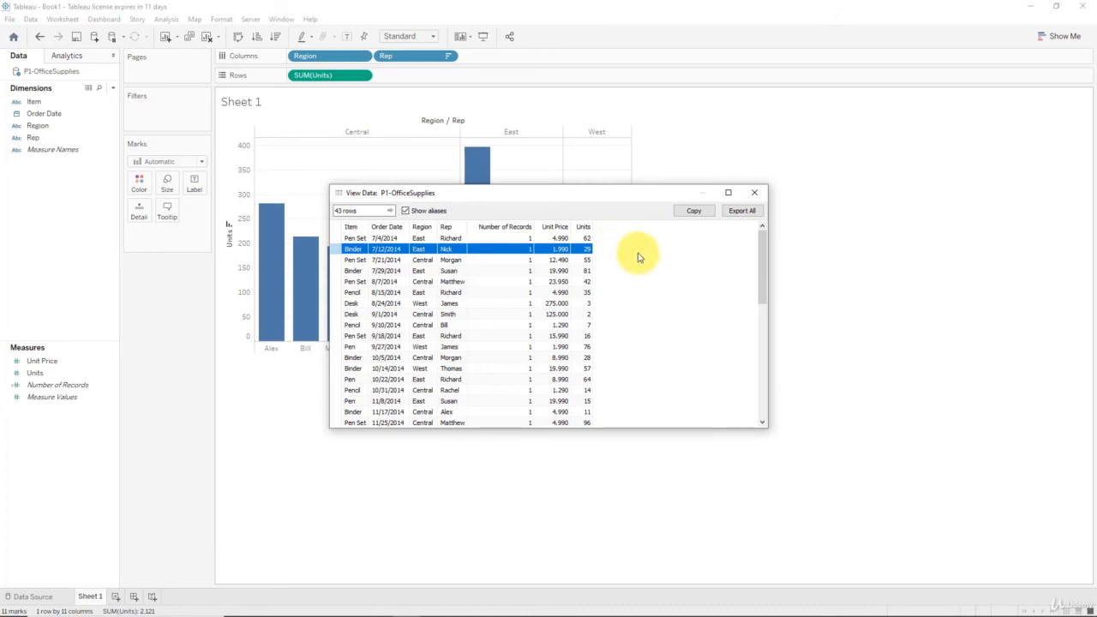
left_click(755, 192)
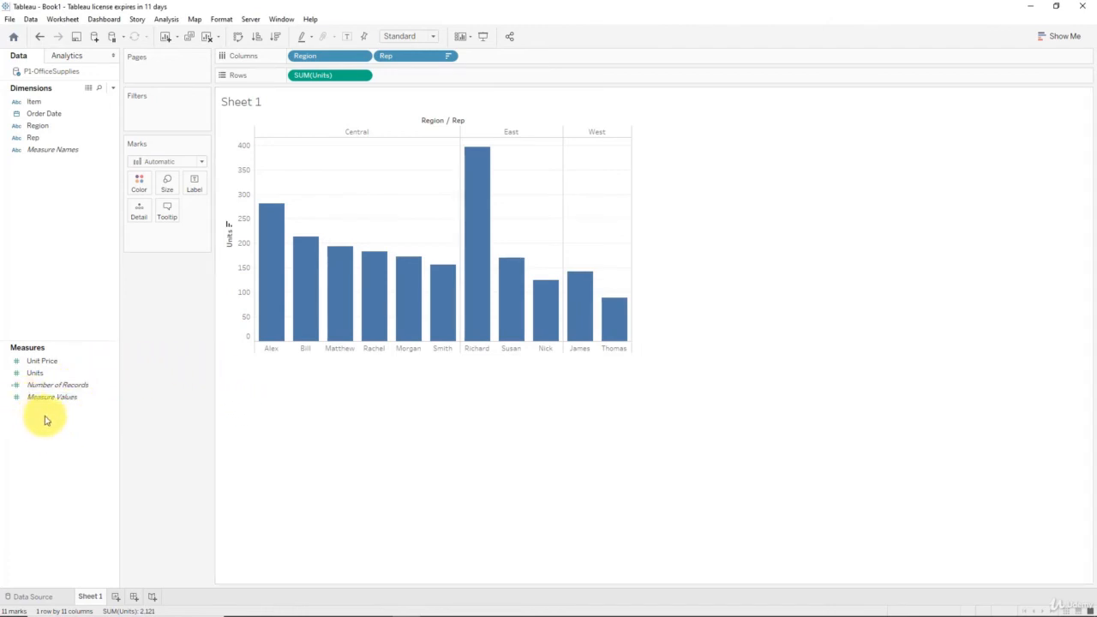
Create a calculated field named TotalSales that multiplies [Units] by [Unit Price].
right_click(46, 420)
left_click(78, 421)
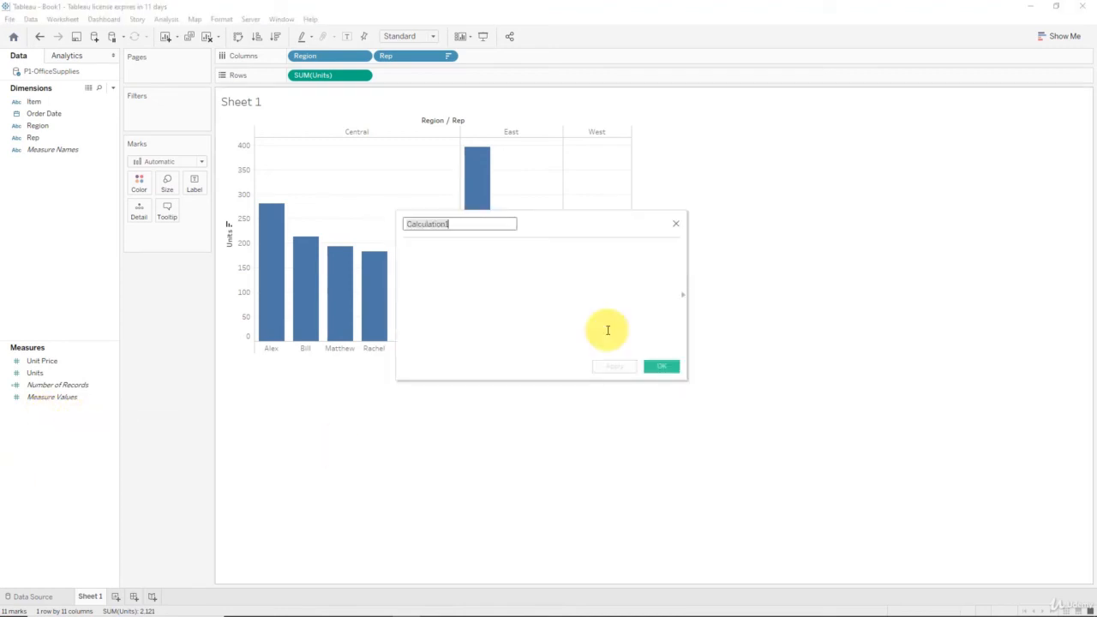
key("BackSpace")
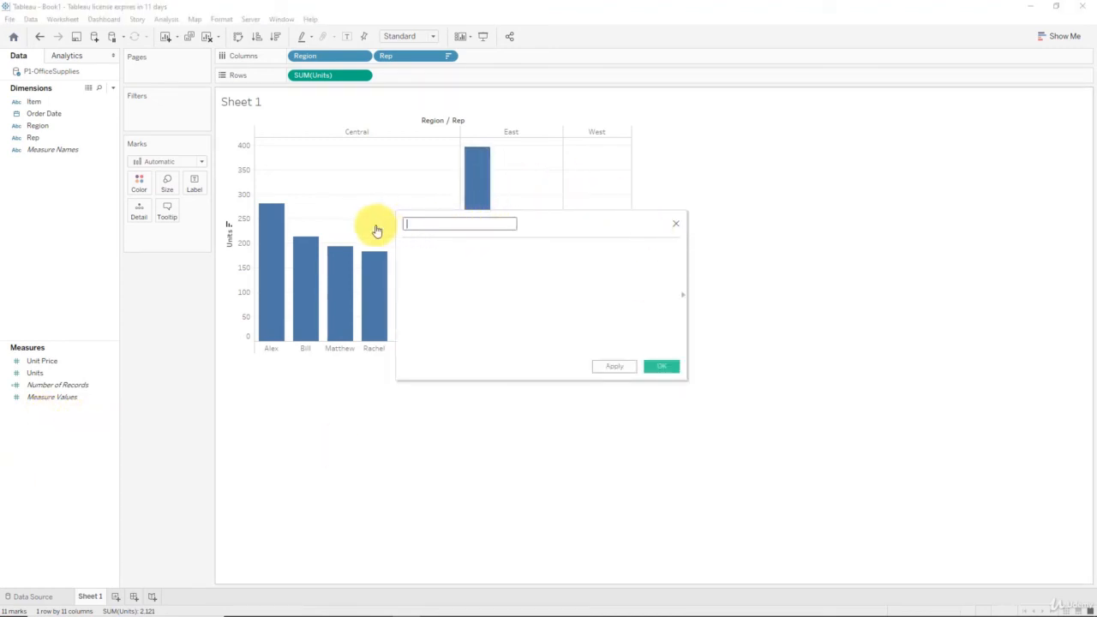
type("TotalSales")
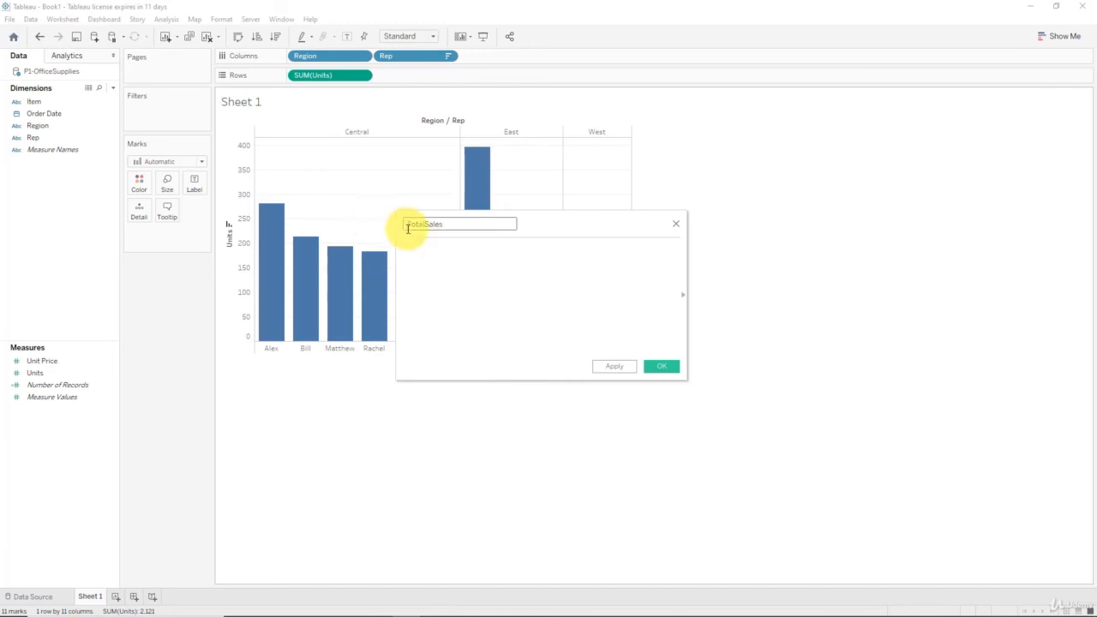
left_click(441, 258)
type("uni")
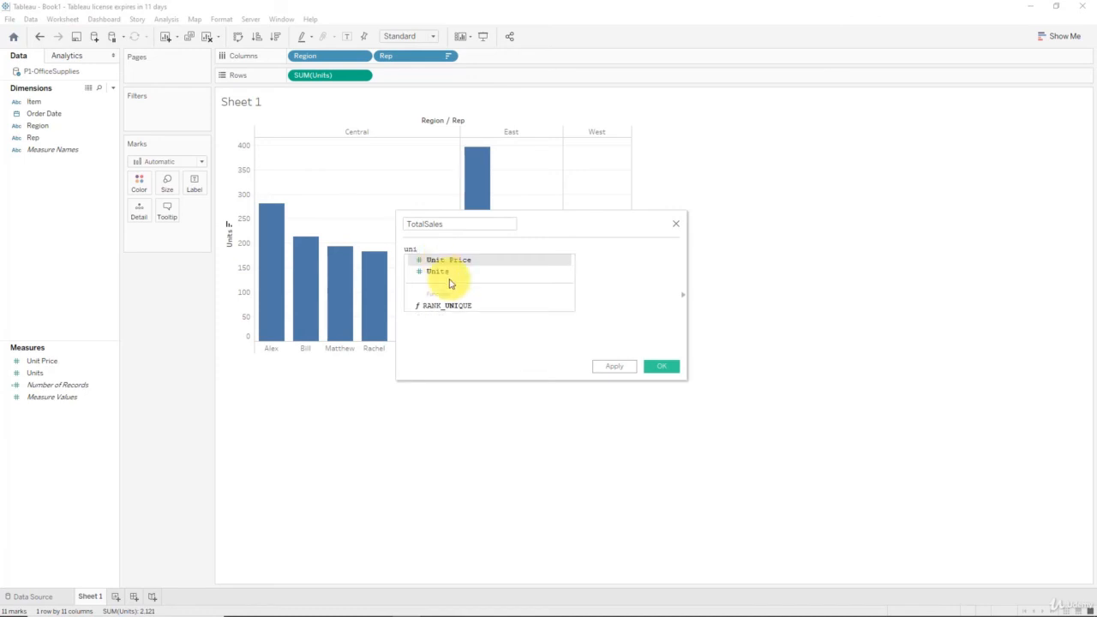
left_click(455, 271)
type("*uni")
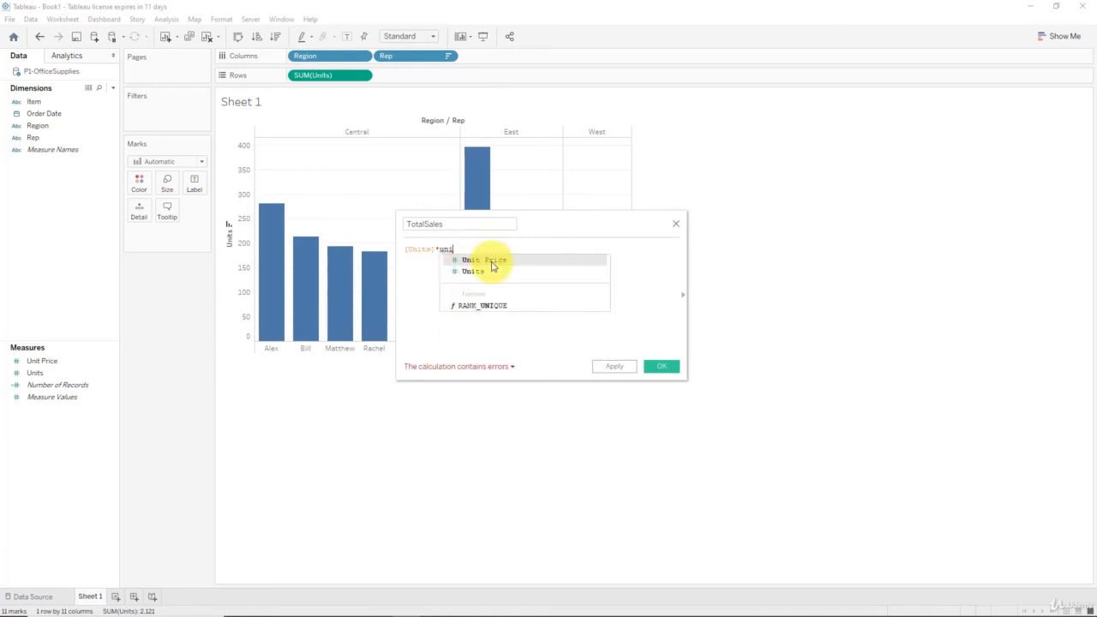
left_click(494, 261)
left_click(661, 367)
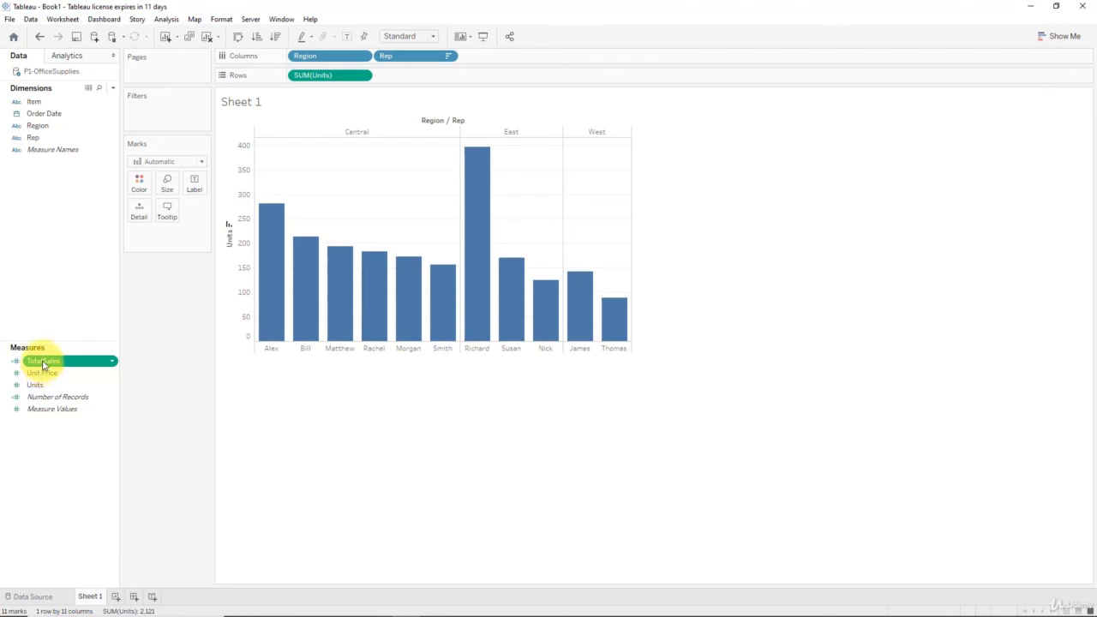
Replace Units with the sum of TotalSales on Rows and sort the reps within each region by TotalSales in descending order.
left_click_drag(43, 364, 319, 80)
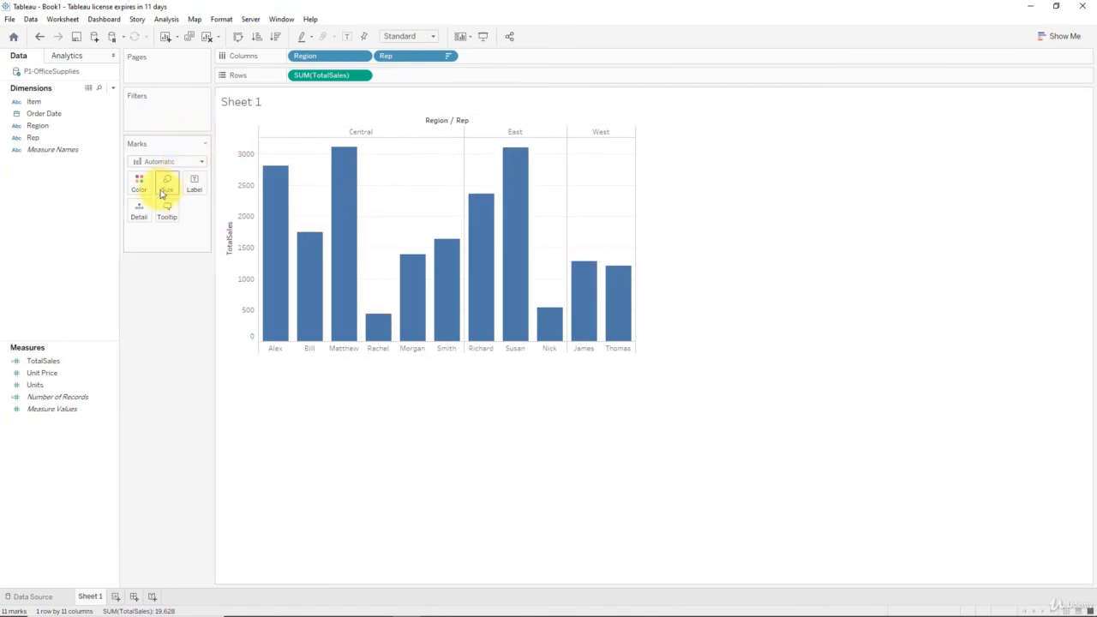
key("ctrl+z")
left_click_drag(311, 76, 63, 219)
left_click_drag(39, 361, 403, 84)
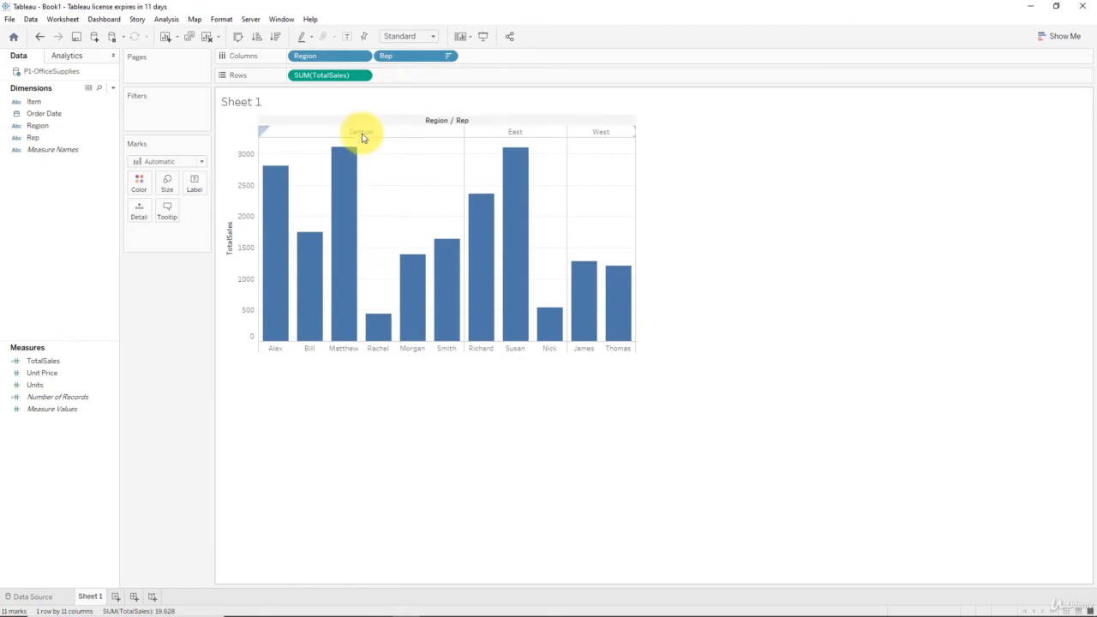
left_click(228, 220)
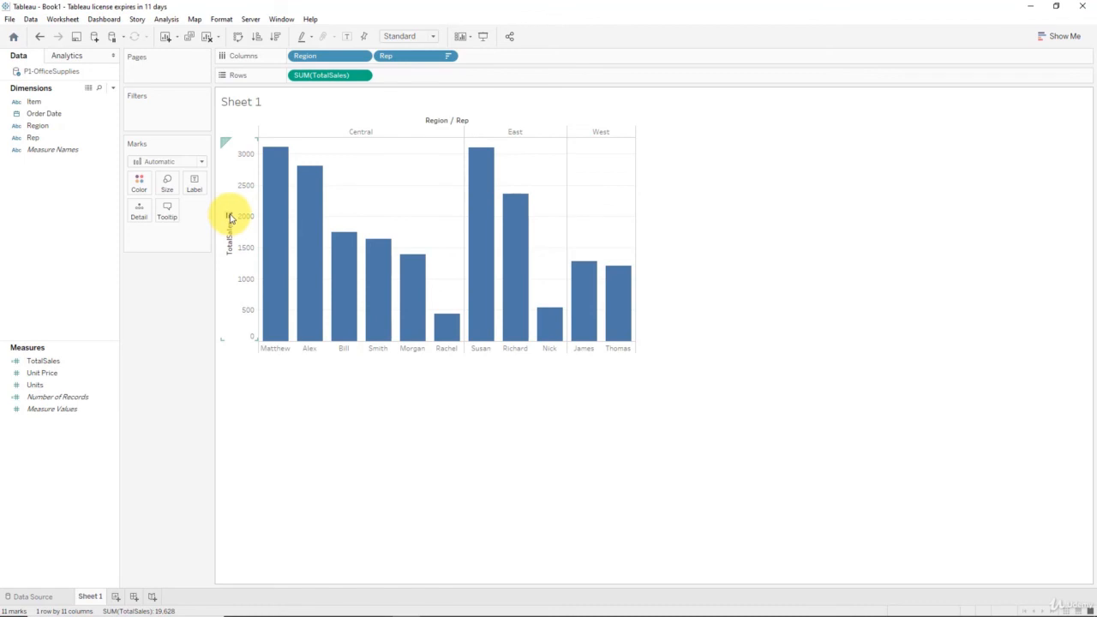